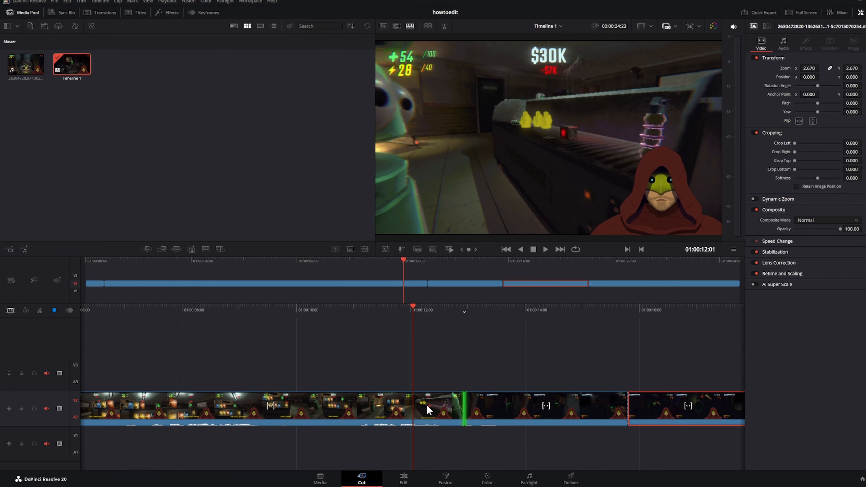
{"action": "left_click", "coordinate": [425, 411]}
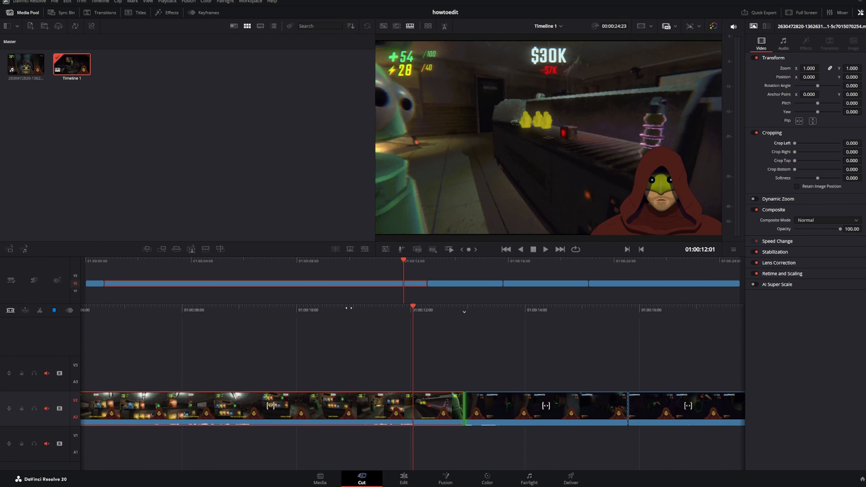
{"action": "left_click_drag", "start_coordinate": [290, 308], "coordinate": [700, 317]}
{"action": "mouse_move", "coordinate": [620, 317]}
{"action": "left_mouse_down"}
{"action": "mouse_move", "coordinate": [359, 314]}
{"action": "mouse_move", "coordinate": [607, 315]}
{"action": "left_mouse_up"}
{"action": "left_click", "coordinate": [130, 12]}
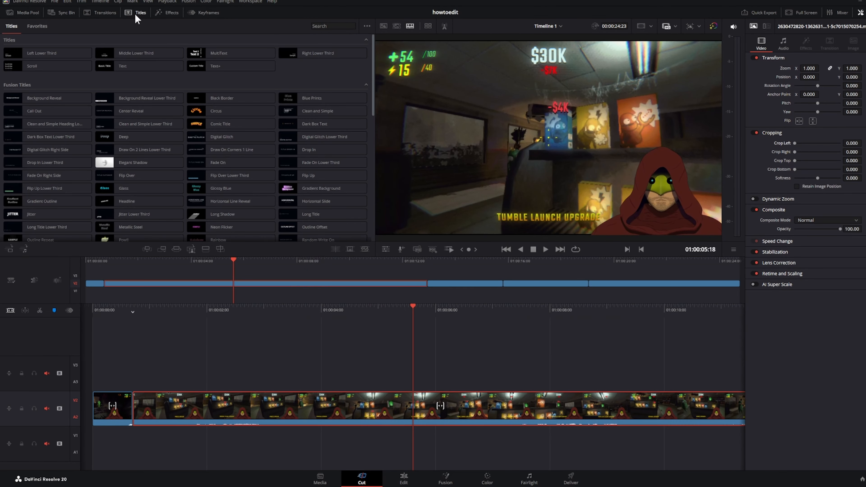
- Try a Non-Additive Dissolve transition at the start of the first clip and preview the fade-in
{"action": "left_click", "coordinate": [89, 14]}
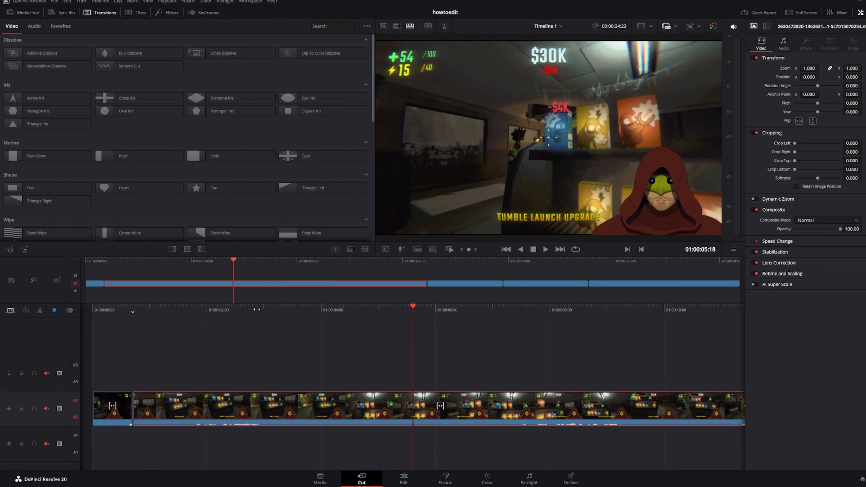
{"action": "left_click_drag", "start_coordinate": [257, 307], "coordinate": [508, 324]}
{"action": "key", "text": "Home"}
{"action": "left_click", "coordinate": [48, 66]}
{"action": "left_click_drag", "start_coordinate": [562, 311], "coordinate": [545, 304]}
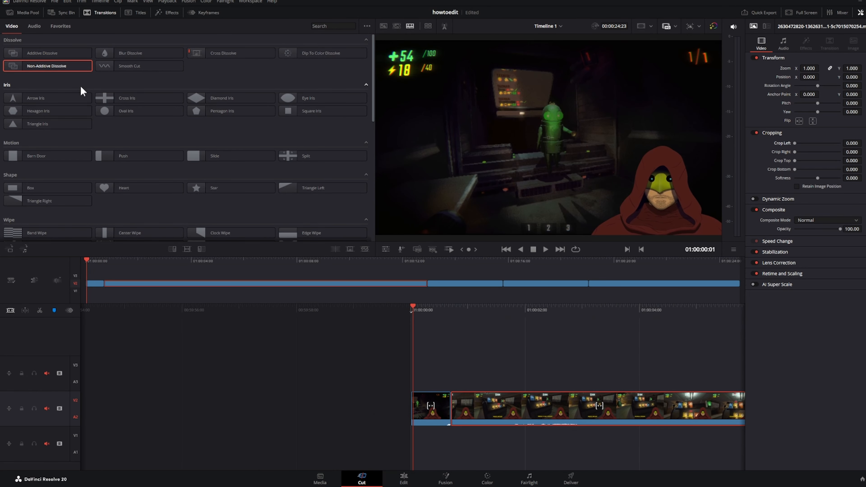
{"action": "left_click_drag", "start_coordinate": [52, 68], "coordinate": [414, 380]}
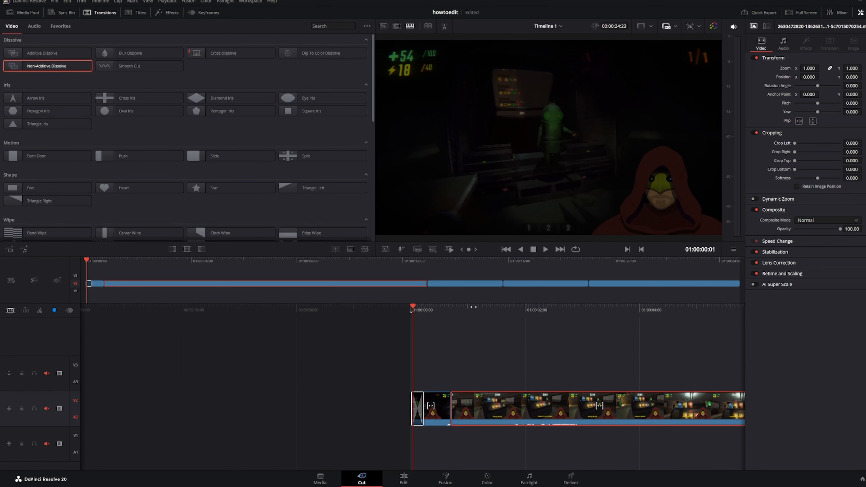
{"action": "left_click_drag", "start_coordinate": [473, 307], "coordinate": [493, 314]}
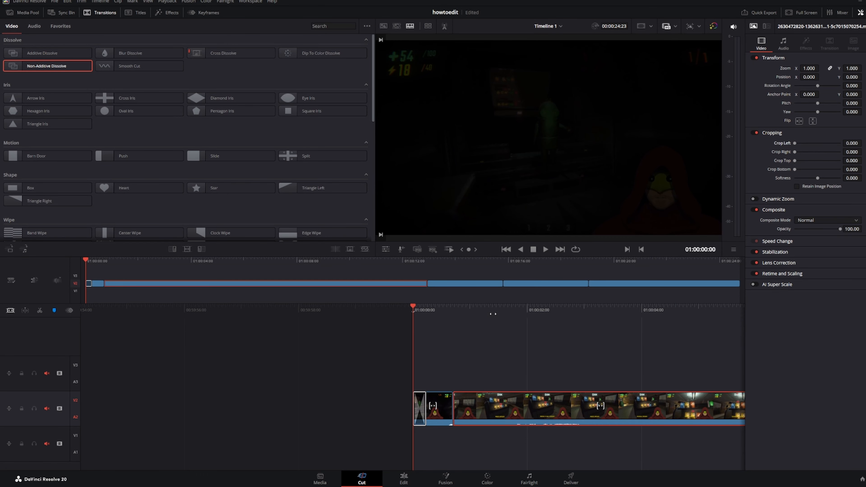
{"action": "left_click_drag", "start_coordinate": [553, 323], "coordinate": [446, 316]}
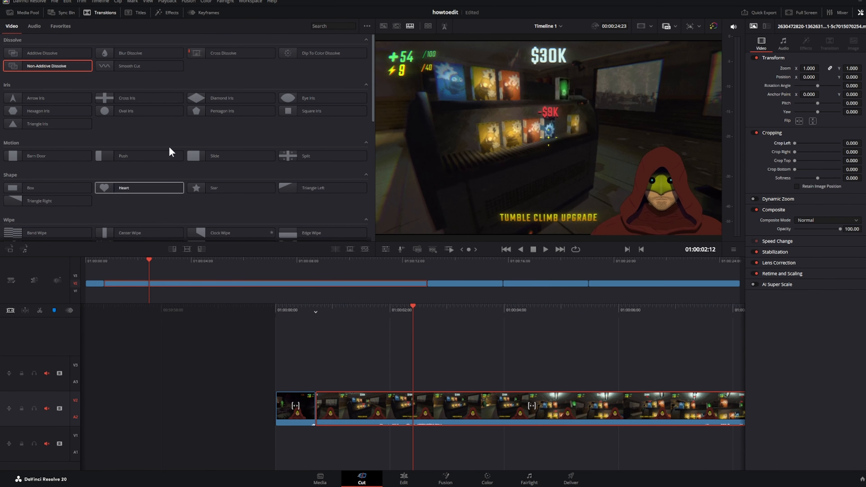
- Try to place a Text+ title on a separate video track from the gameplay clips
{"action": "left_click", "coordinate": [132, 16]}
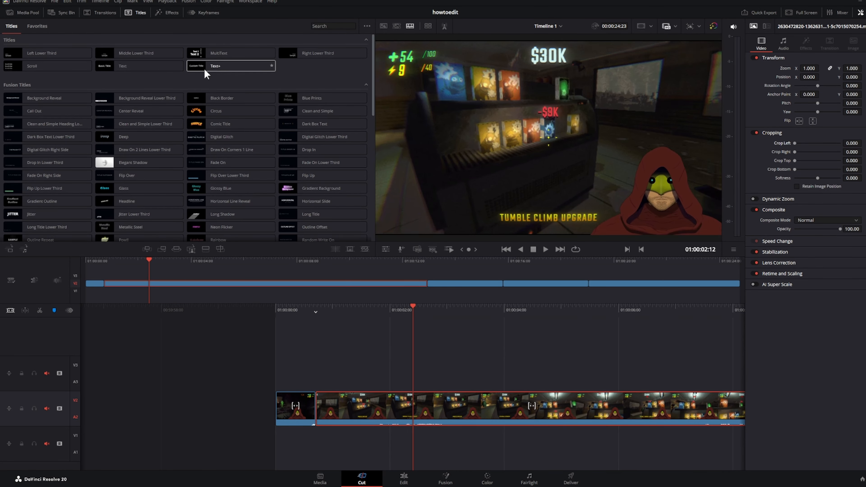
{"action": "left_click_drag", "start_coordinate": [218, 66], "coordinate": [412, 352]}
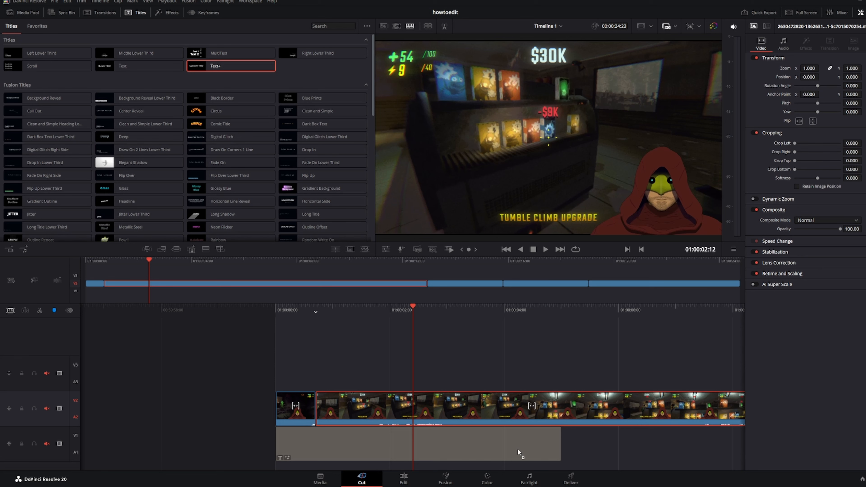
{"action": "left_click_drag", "start_coordinate": [357, 449], "coordinate": [273, 84]}
- Move all the timeline's gameplay clips down to the Video 1 and Audio 1 tracks
{"action": "left_click", "coordinate": [404, 478]}
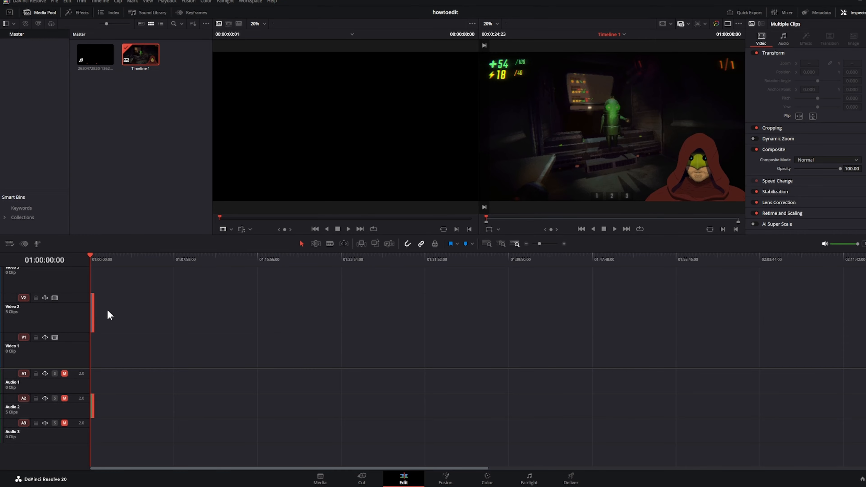
{"action": "left_click_drag", "start_coordinate": [93, 302], "coordinate": [94, 348]}
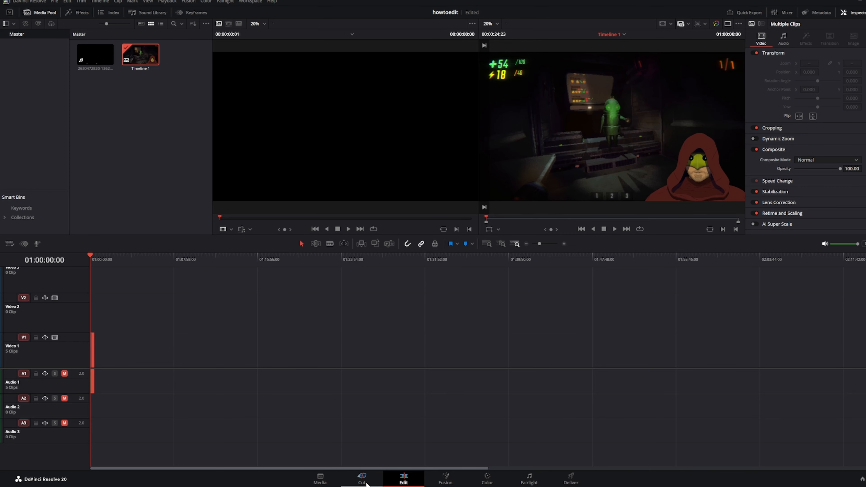
{"action": "left_click", "coordinate": [362, 479]}
- Place a Text+ title on track V2 above the gameplay, starting at 01:00:02:09, and colour its text bright green
{"action": "left_click_drag", "start_coordinate": [554, 309], "coordinate": [396, 318]}
{"action": "left_click_drag", "start_coordinate": [218, 66], "coordinate": [412, 409]}
{"action": "left_click", "coordinate": [524, 411]}
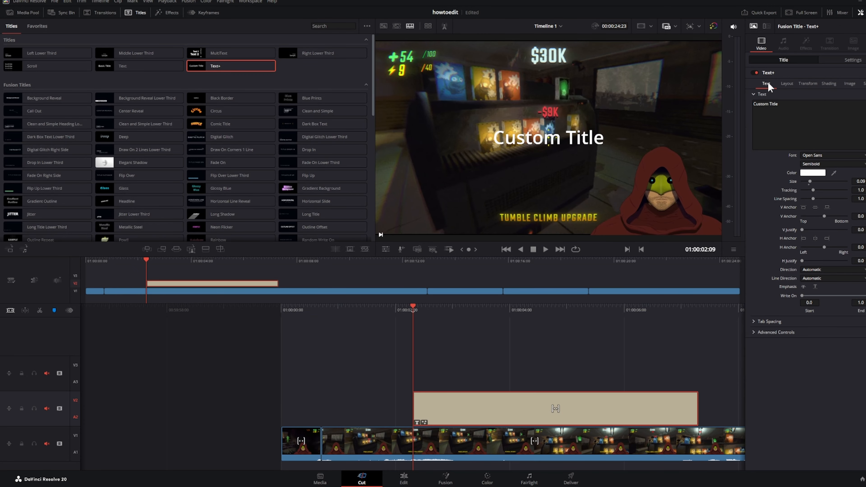
{"action": "left_click", "coordinate": [813, 173]}
{"action": "left_click_drag", "start_coordinate": [415, 229], "coordinate": [494, 207]}
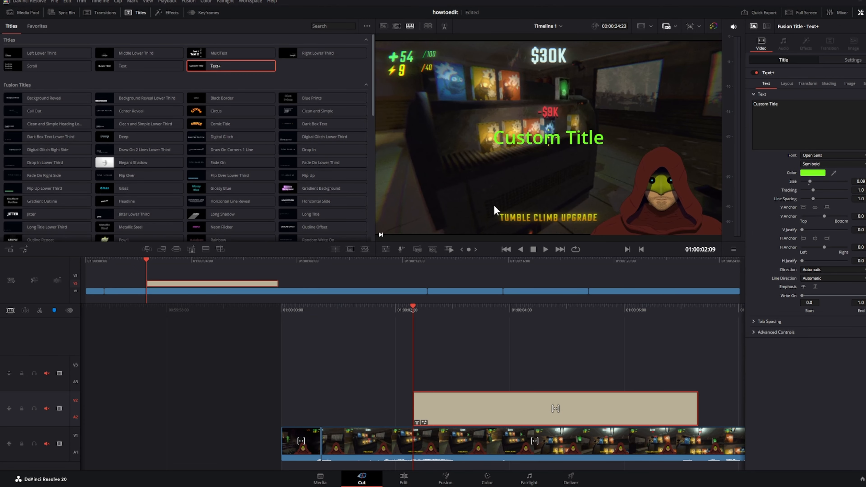
- Keyframe the title's Write On end from 0.0 at 01:00:02:09 to 1.0 at 01:00:05:13 and play back the animation
{"action": "left_click", "coordinate": [515, 307]}
{"action": "left_click_drag", "start_coordinate": [514, 310], "coordinate": [437, 300]}
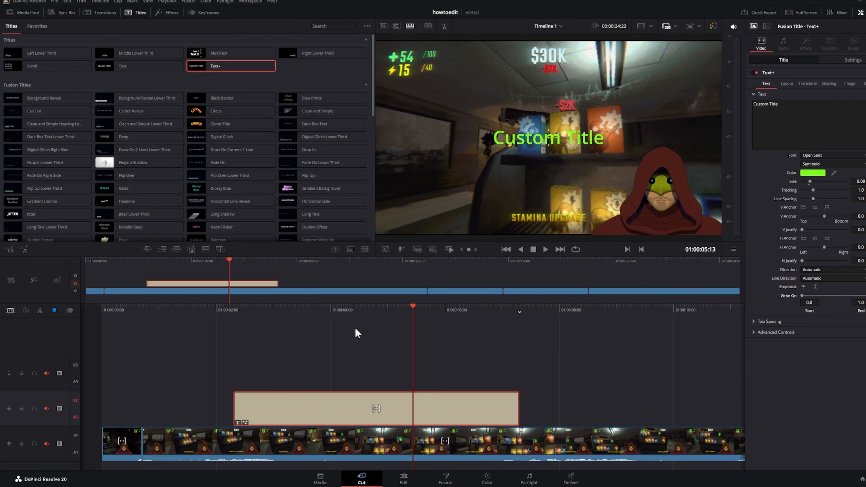
{"action": "left_click_drag", "start_coordinate": [343, 311], "coordinate": [522, 310]}
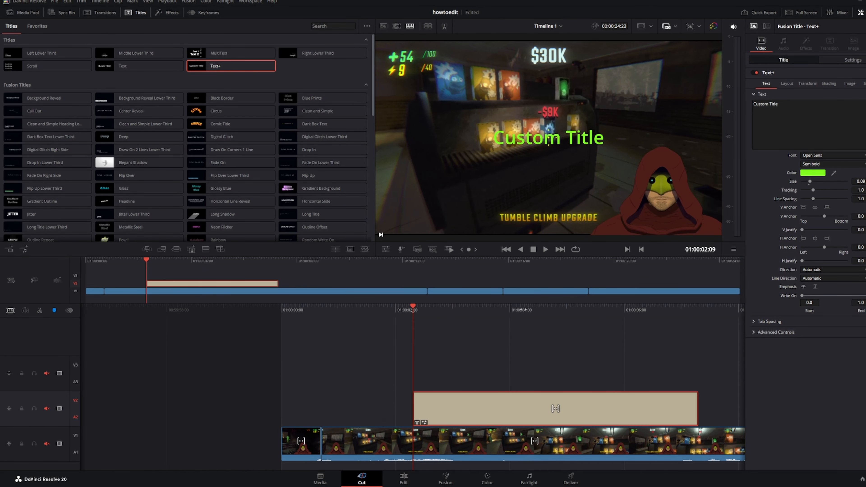
{"action": "left_click_drag", "start_coordinate": [854, 304], "coordinate": [700, 295]}
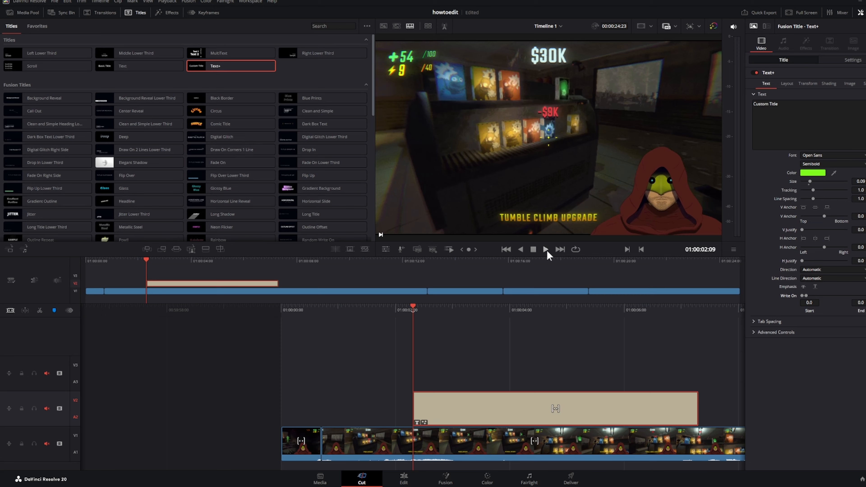
{"action": "left_click", "coordinate": [546, 249]}
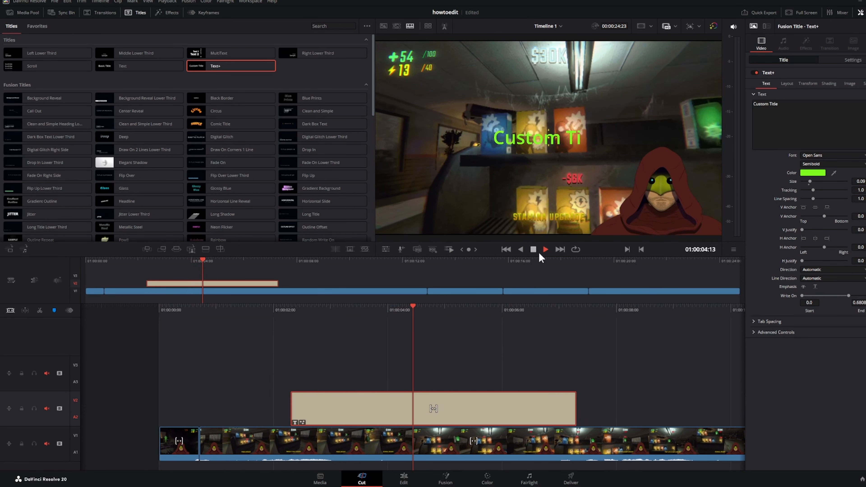
{"action": "left_click", "coordinate": [533, 250]}
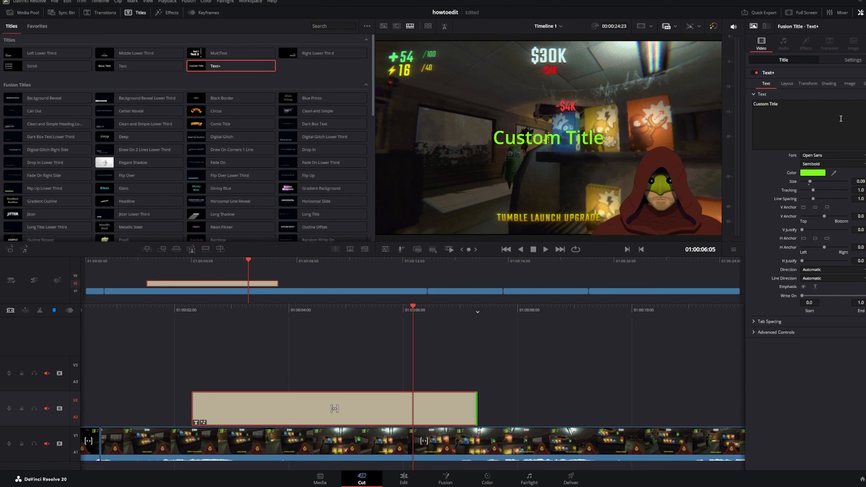
- Look through the title's layout and transform options, try a zoom of 0.940, and undo the zoom change
{"action": "left_click", "coordinate": [786, 85]}
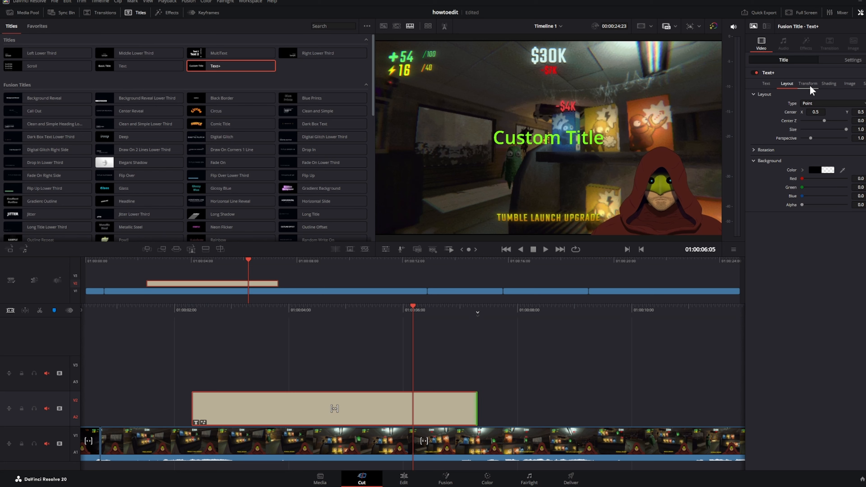
{"action": "left_click", "coordinate": [809, 85]}
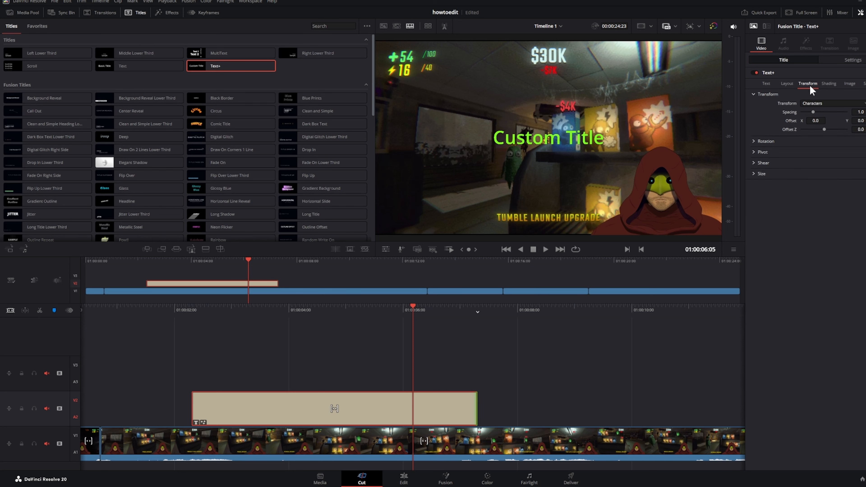
{"action": "left_click", "coordinate": [762, 86]}
{"action": "left_click", "coordinate": [848, 62]}
{"action": "mouse_move", "coordinate": [808, 83]}
{"action": "left_mouse_down"}
{"action": "mouse_move", "coordinate": [796, 83]}
{"action": "mouse_move", "coordinate": [806, 83]}
{"action": "left_mouse_up"}
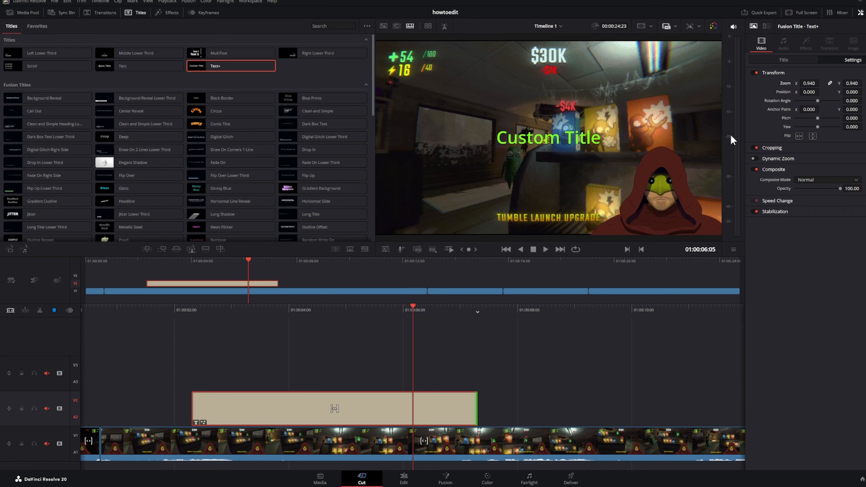
{"action": "key", "text": "ctrl+z"}
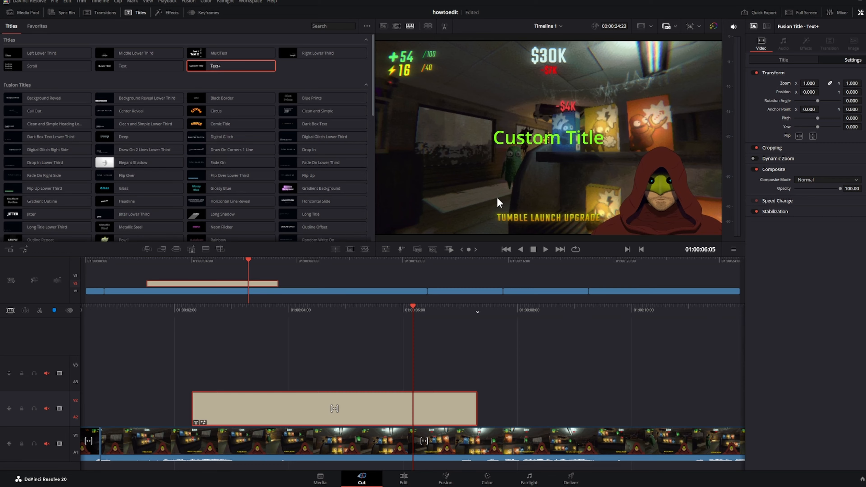
{"action": "left_click", "coordinate": [784, 60]}
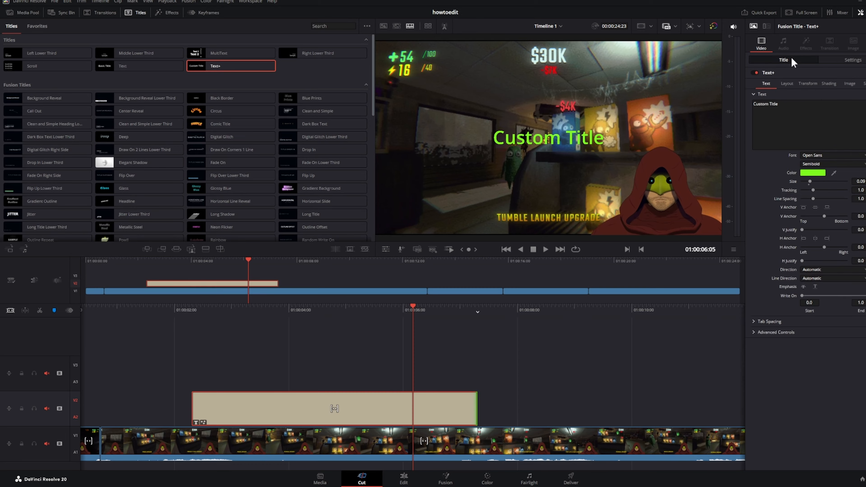
- Enable the second shading element, Red Outline, for the title text
{"action": "left_click", "coordinate": [830, 84]}
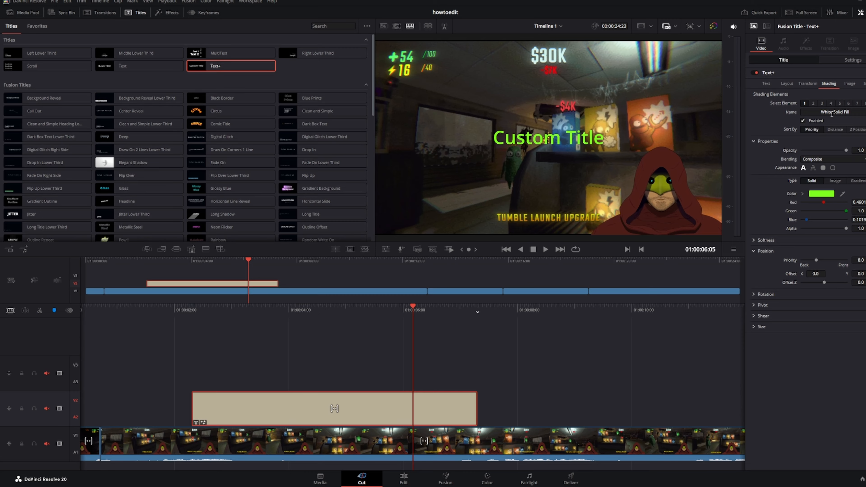
{"action": "left_click", "coordinate": [812, 104]}
{"action": "left_click", "coordinate": [806, 103]}
{"action": "left_click", "coordinate": [818, 103]}
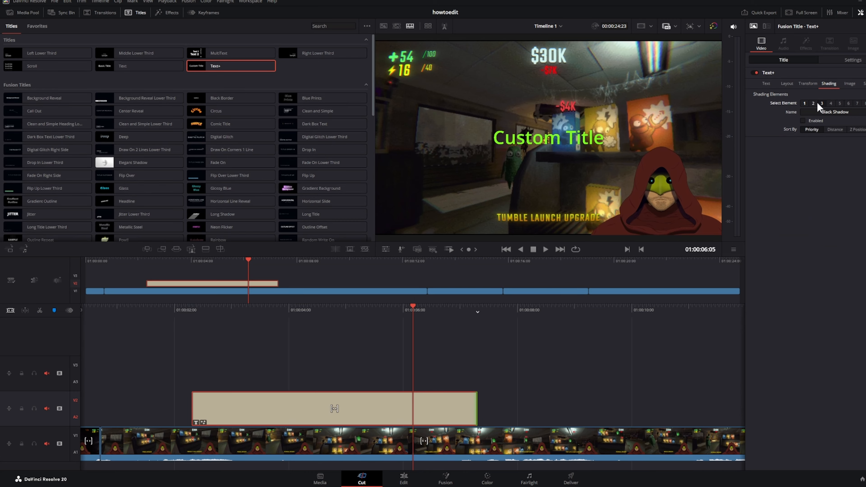
{"action": "left_click", "coordinate": [813, 103]}
{"action": "left_click", "coordinate": [802, 120]}
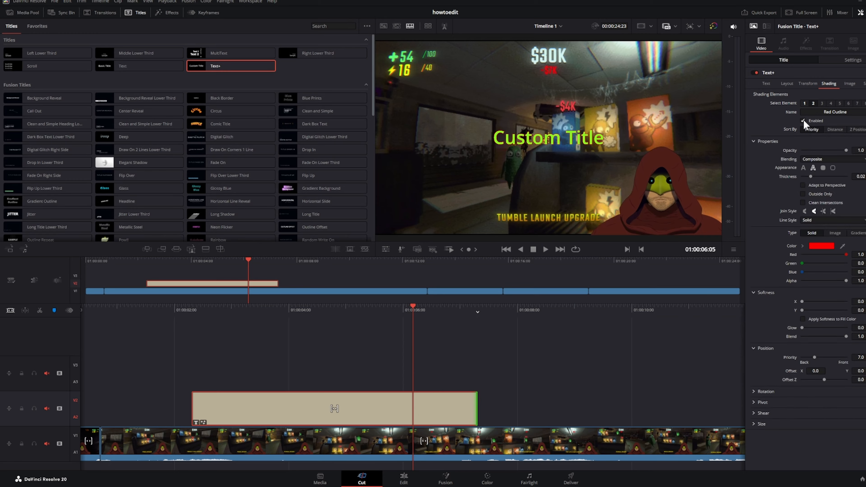
- Recolour the title's outline, trying black and settling on white, with a thickness of 0.1, and check it at 01:00:04:01
{"action": "left_click", "coordinate": [821, 247]}
{"action": "left_click", "coordinate": [524, 231]}
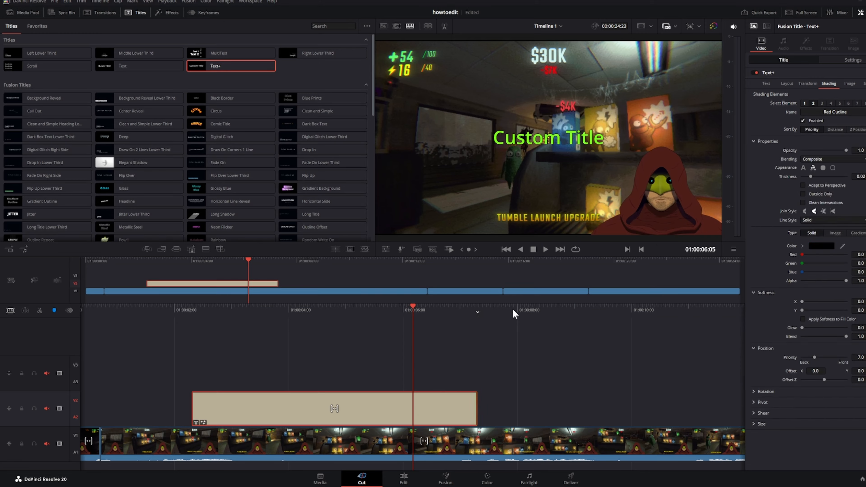
{"action": "left_click_drag", "start_coordinate": [813, 177], "coordinate": [846, 176]}
{"action": "left_click", "coordinate": [821, 245]}
{"action": "left_click_drag", "start_coordinate": [248, 260], "coordinate": [192, 260]}
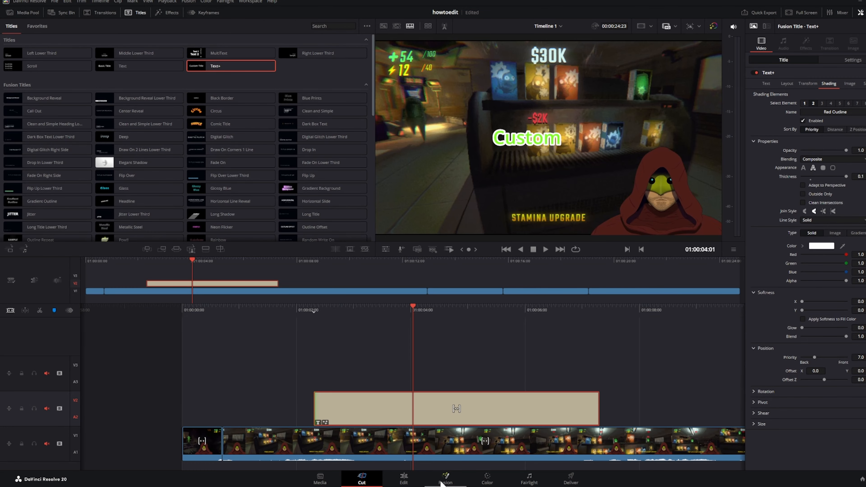
- Insert a Camera Shake node between the title's Template and MediaOut1 nodes in Fusion and play back the motion
{"action": "left_click", "coordinate": [446, 477]}
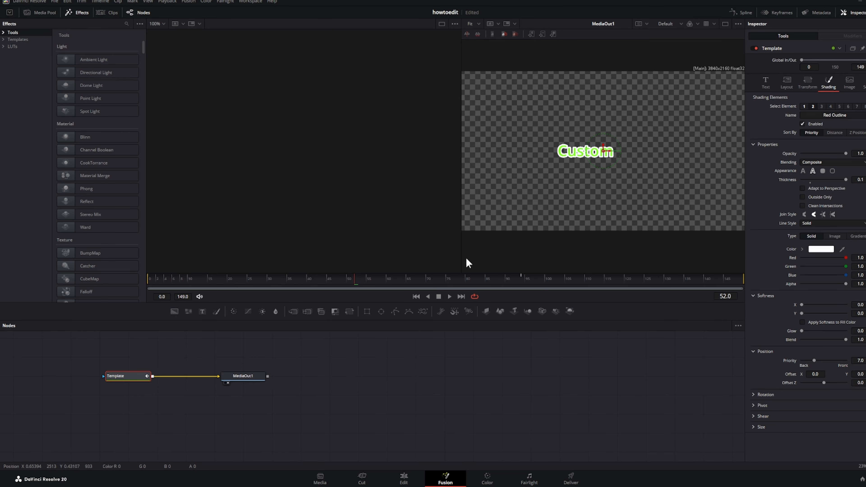
{"action": "left_click", "coordinate": [126, 24]}
{"action": "type", "text": "shake"}
{"action": "left_click_drag", "start_coordinate": [98, 95], "coordinate": [219, 377]}
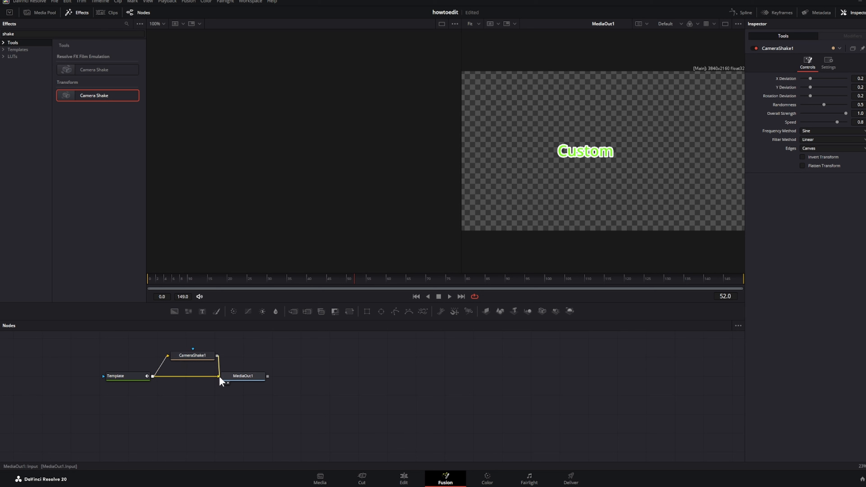
{"action": "left_click", "coordinate": [449, 297]}
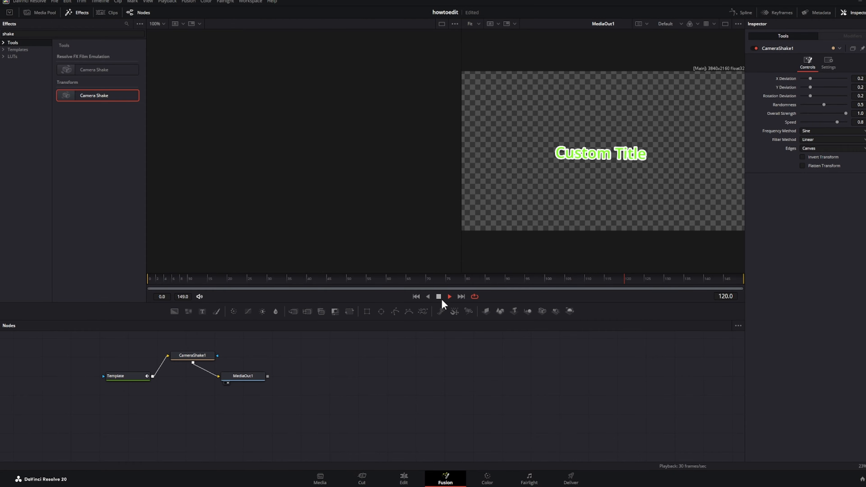
{"action": "left_click", "coordinate": [440, 298]}
- Set the camera shake's X deviation to about 0.079, Y deviation to about 0.087 and speed to 1.0, and play it back
{"action": "left_click_drag", "start_coordinate": [814, 78], "coordinate": [802, 87]}
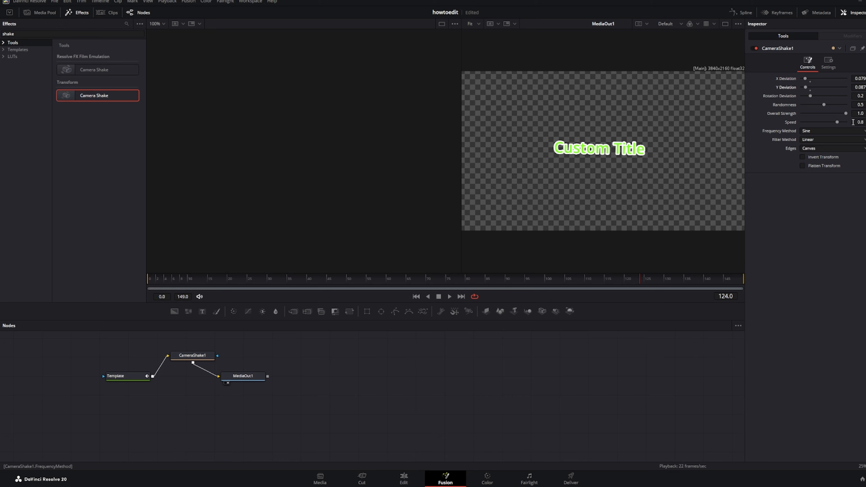
{"action": "left_click_drag", "start_coordinate": [839, 122], "coordinate": [846, 122]}
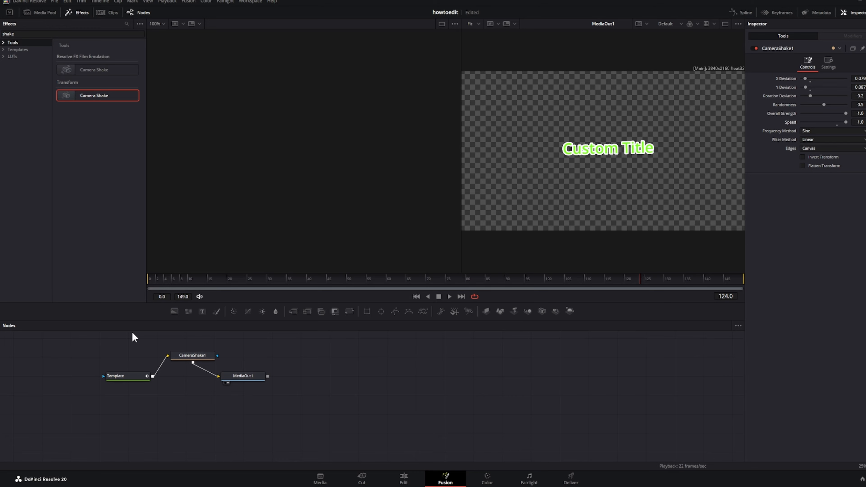
{"action": "left_click", "coordinate": [449, 296]}
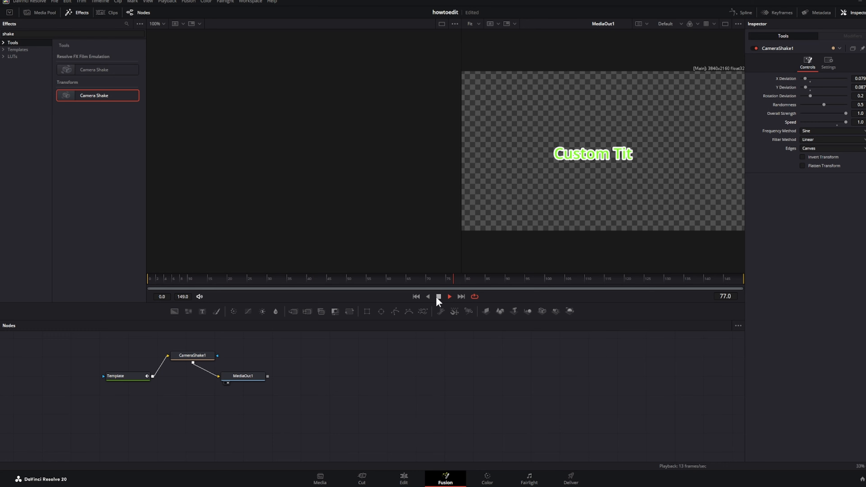
{"action": "left_click", "coordinate": [438, 296]}
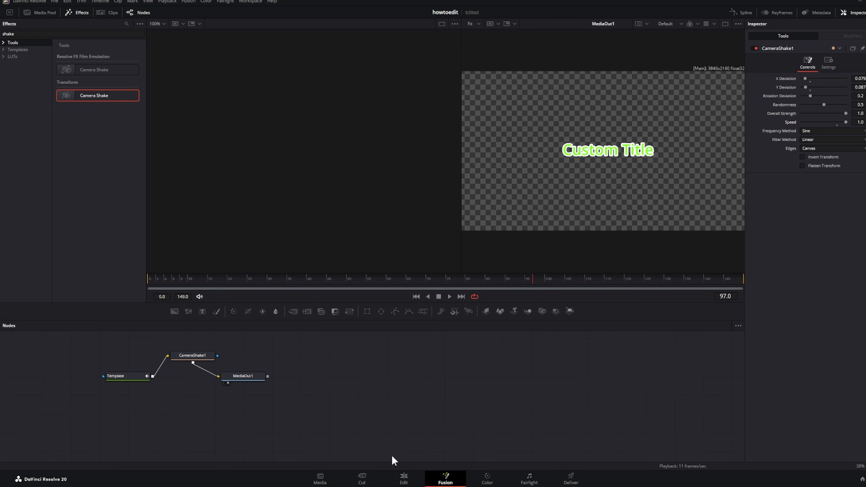
- Switch to the Cut page and play back the shaking write-on title over the gameplay footage
{"action": "left_click", "coordinate": [402, 480]}
{"action": "left_click", "coordinate": [372, 480]}
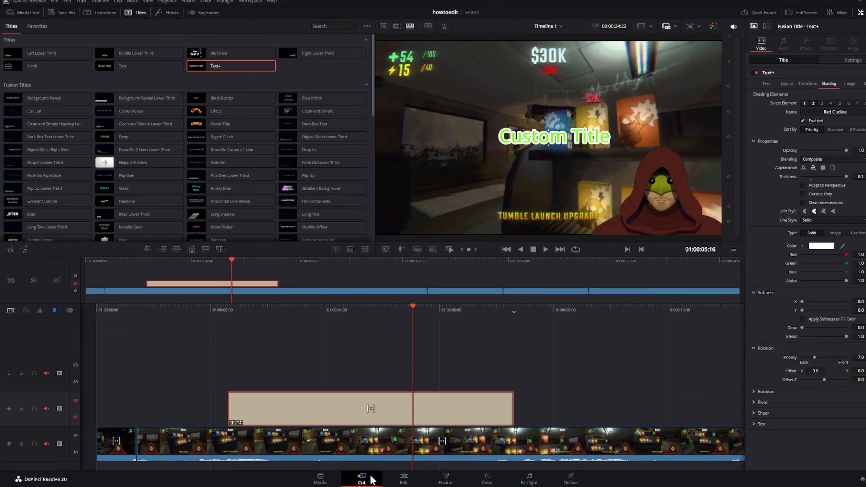
{"action": "left_click", "coordinate": [141, 262]}
{"action": "key", "text": "space"}
{"action": "left_click_drag", "start_coordinate": [170, 311], "coordinate": [483, 308]}
{"action": "key", "text": "space"}
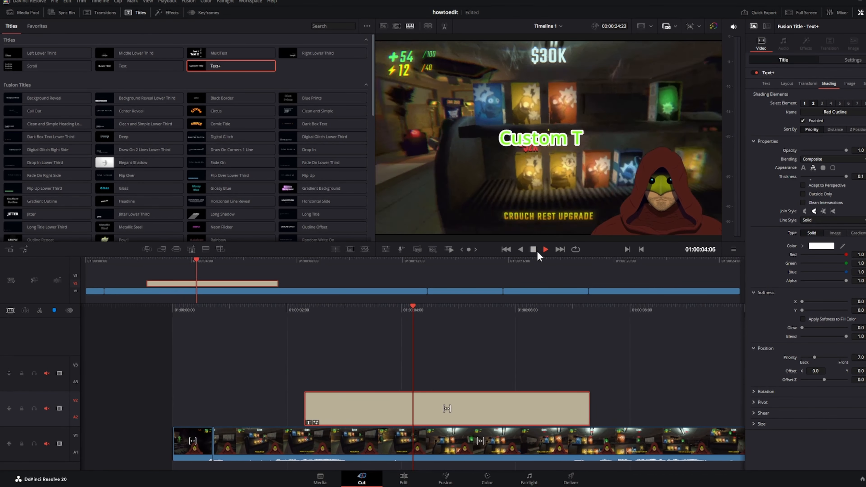
{"action": "left_click", "coordinate": [536, 249]}
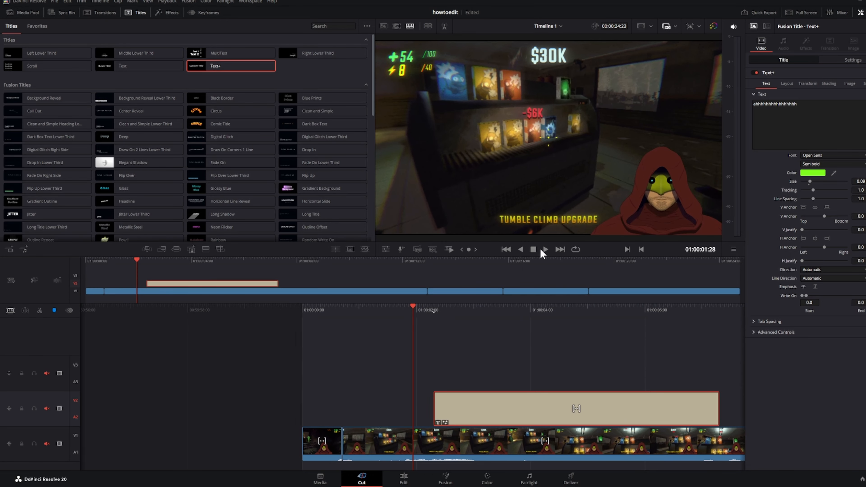
- Play back the title with its replacement text, rotate it to an angle of 24.73 and check it at 01:00:03:11
{"action": "left_click", "coordinate": [544, 249]}
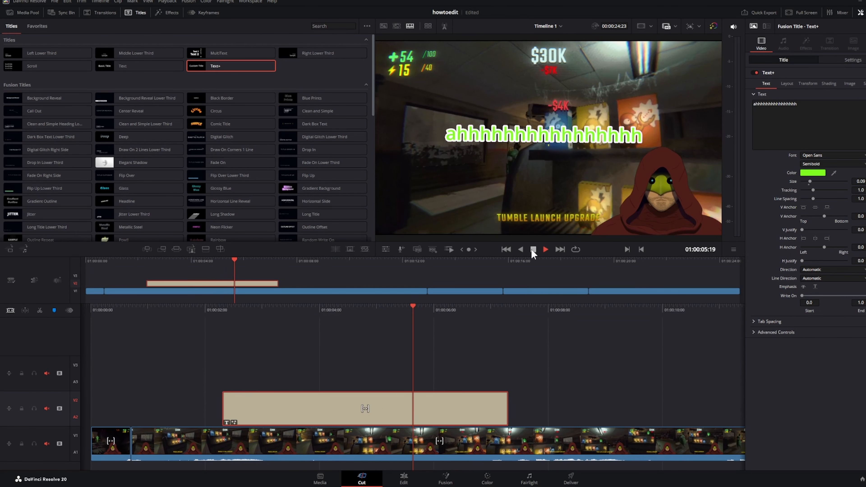
{"action": "left_click", "coordinate": [533, 249]}
{"action": "left_click", "coordinate": [839, 60]}
{"action": "left_click_drag", "start_coordinate": [817, 100], "coordinate": [819, 101]}
{"action": "left_click_drag", "start_coordinate": [450, 311], "coordinate": [597, 311]}
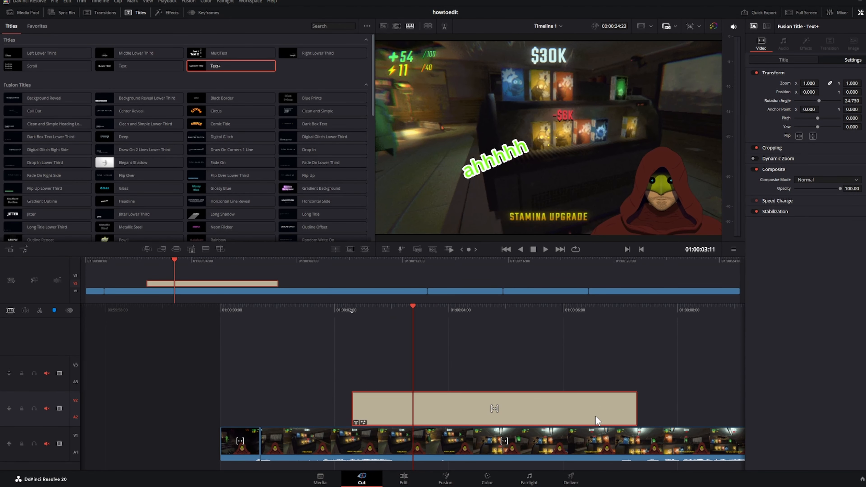
- Delete the title clip from the second video track and return to 01:00:00:15
{"action": "key", "text": "Delete"}
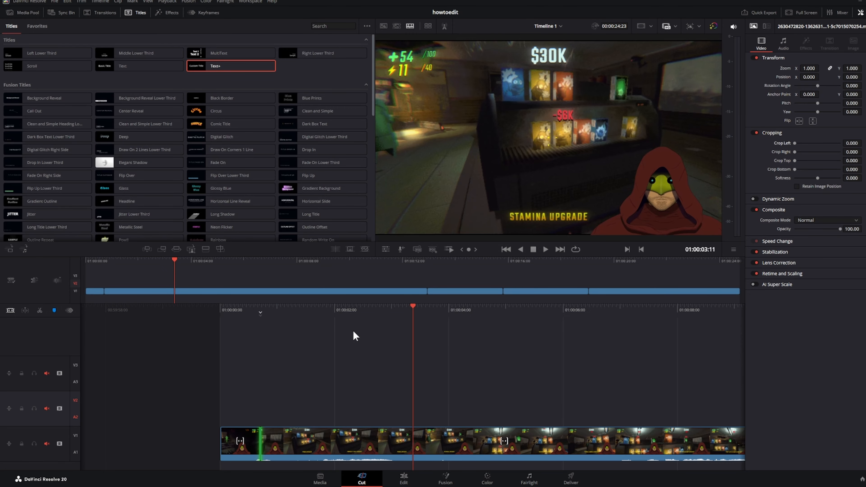
{"action": "left_click_drag", "start_coordinate": [342, 311], "coordinate": [506, 309]}
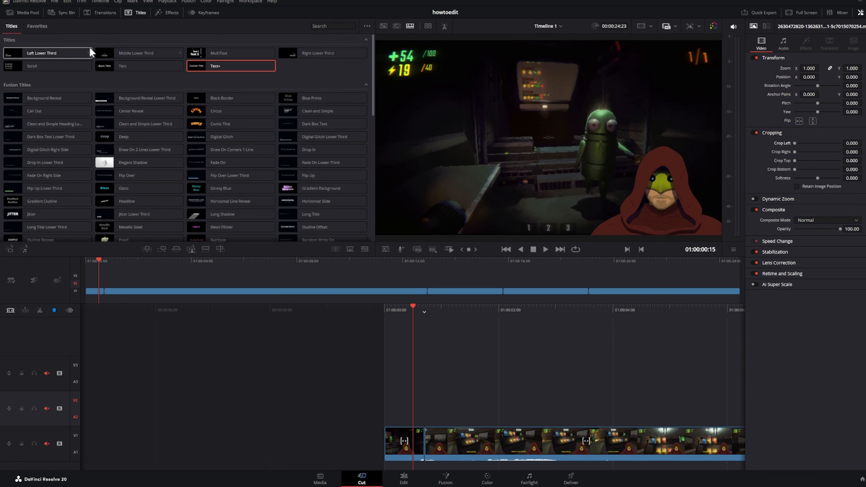
- Switch Timeline 1 to a vertical resolution and scrub through the footage to check its framing
{"action": "left_click", "coordinate": [32, 12]}
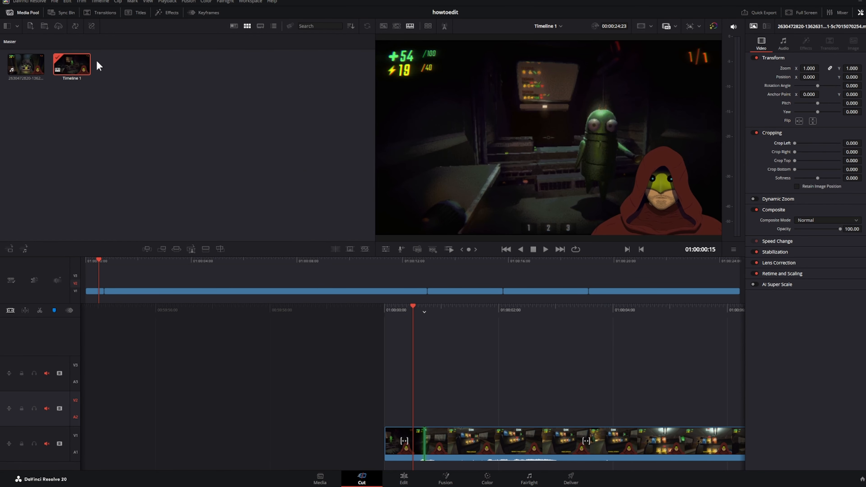
{"action": "left_click", "coordinate": [75, 66]}
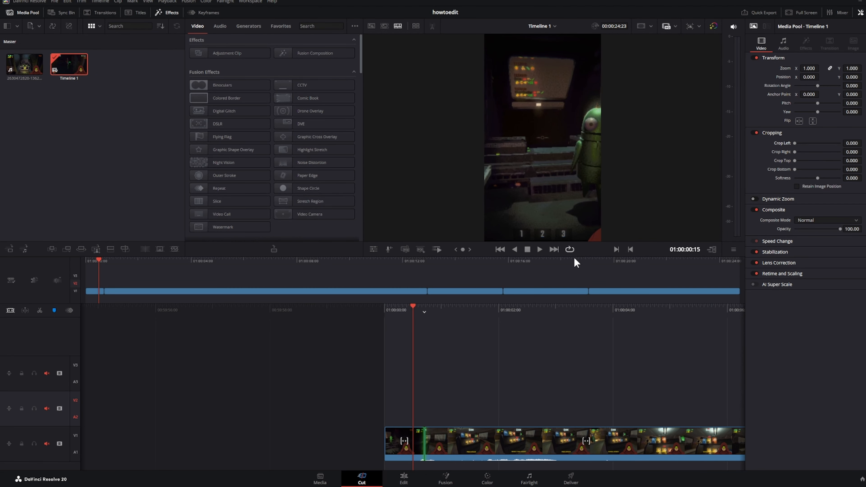
{"action": "left_click_drag", "start_coordinate": [583, 312], "coordinate": [82, 321]}
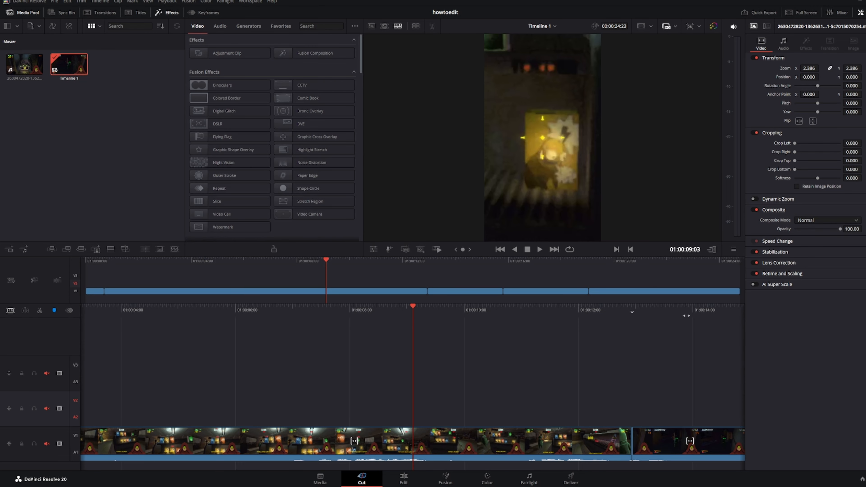
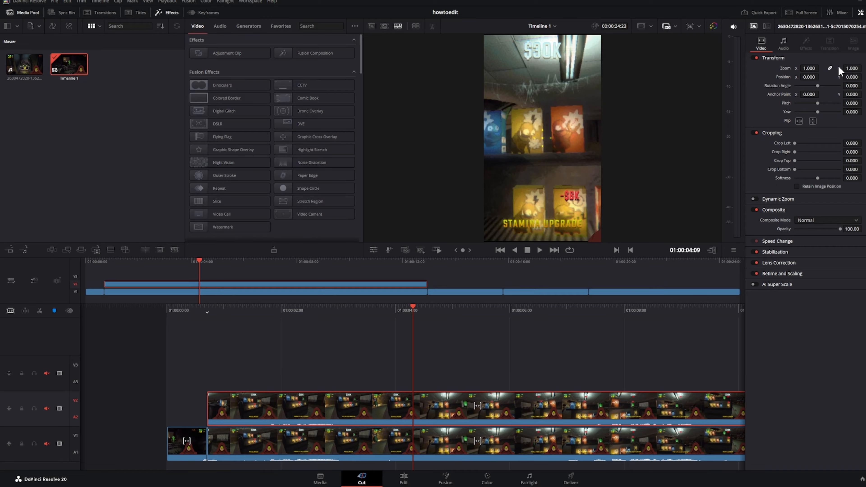
- Scale the duplicate gameplay clip on the second video track to a zoom of 0.34 and play back the result
{"action": "mouse_move", "coordinate": [806, 77]}
{"action": "left_mouse_down"}
{"action": "mouse_move", "coordinate": [821, 77]}
{"action": "mouse_move", "coordinate": [810, 76]}
{"action": "mouse_move", "coordinate": [820, 68]}
{"action": "mouse_move", "coordinate": [784, 69]}
{"action": "mouse_move", "coordinate": [792, 68]}
{"action": "left_mouse_up"}
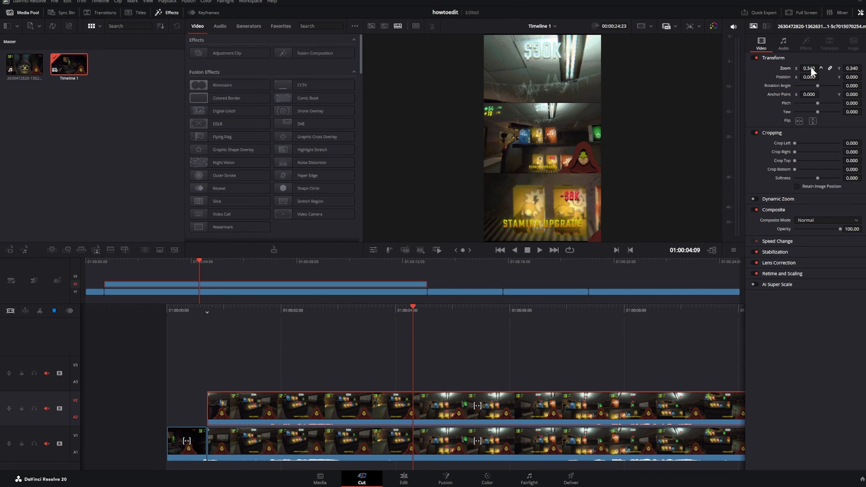
{"action": "left_click", "coordinate": [540, 250]}
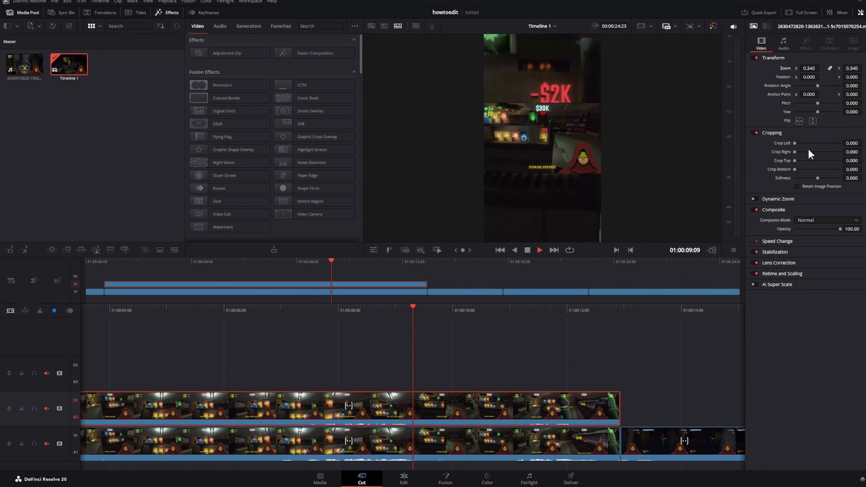
{"action": "left_click_drag", "start_coordinate": [211, 270], "coordinate": [233, 264]}
{"action": "key", "text": "space"}
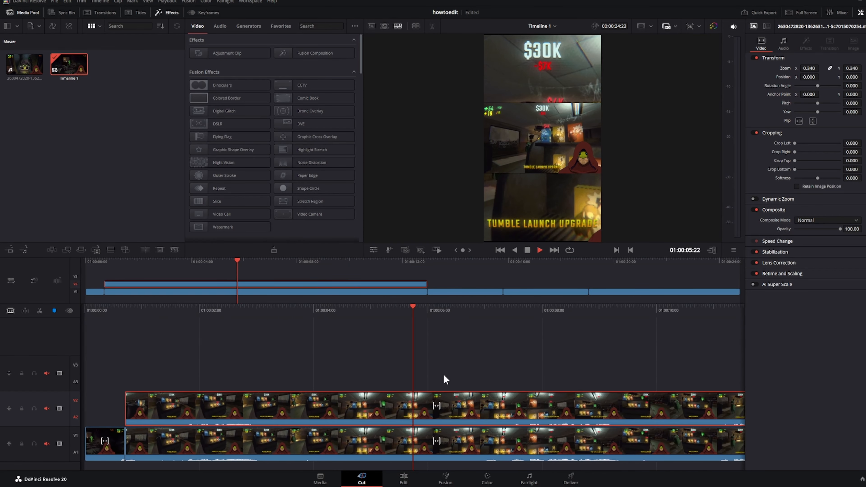
{"action": "key", "text": "space"}
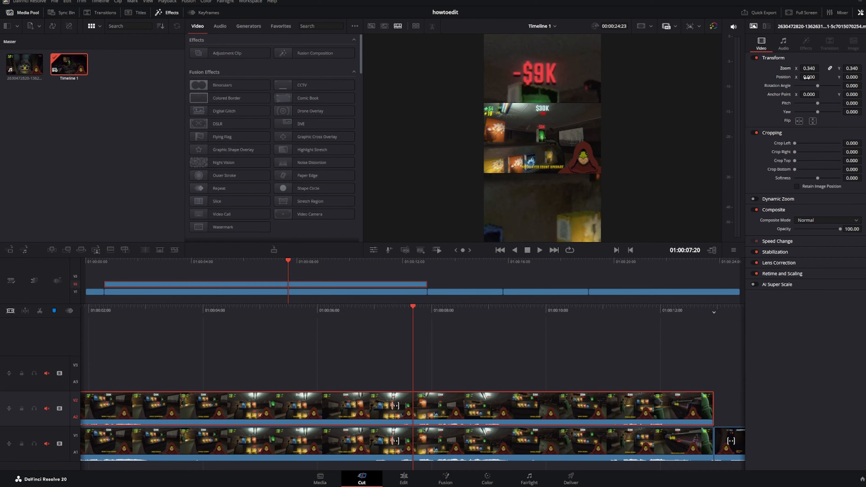
- Move the upper clip to position X -29, Y 1283 and scrub the timeline to check the layout
{"action": "left_click_drag", "start_coordinate": [807, 77], "coordinate": [821, 76]}
{"action": "left_click", "coordinate": [443, 440]}
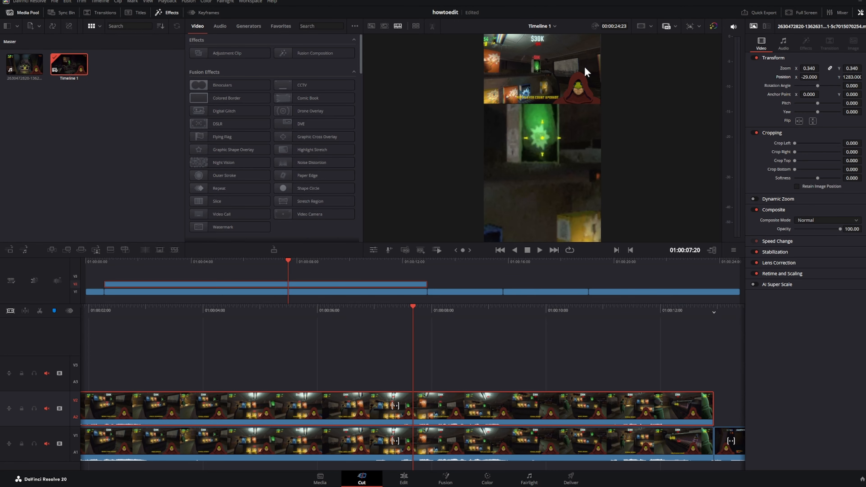
{"action": "left_click_drag", "start_coordinate": [504, 309], "coordinate": [124, 293]}
{"action": "left_click_drag", "start_coordinate": [673, 309], "coordinate": [729, 309]}
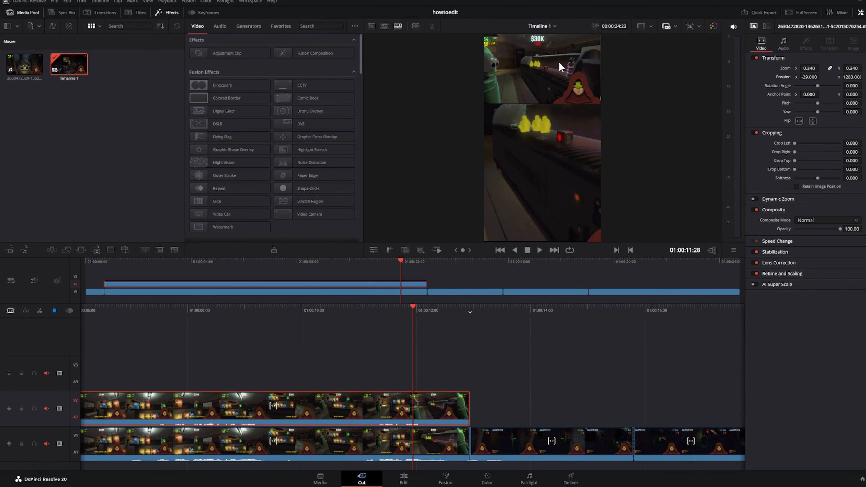
{"action": "left_click_drag", "start_coordinate": [593, 300], "coordinate": [481, 302]}
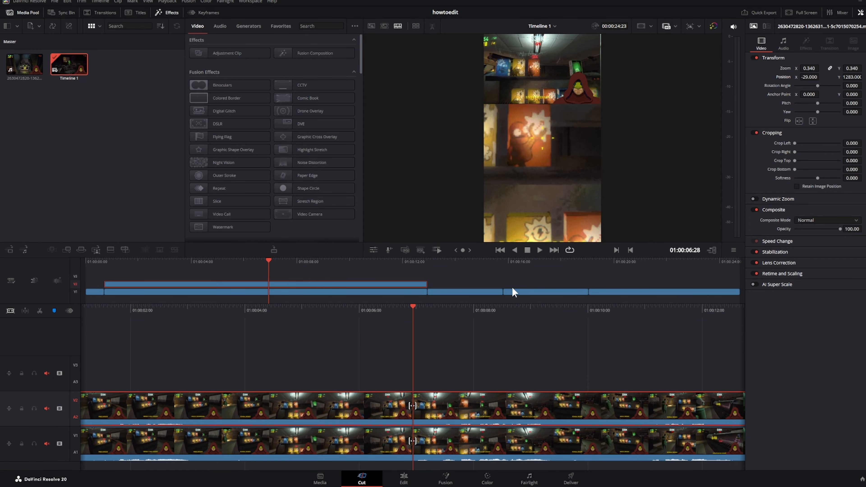
- Set the upper clip's Y position to 71 and toggle its video track off and on to compare the layers
{"action": "left_click_drag", "start_coordinate": [851, 77], "coordinate": [832, 76]}
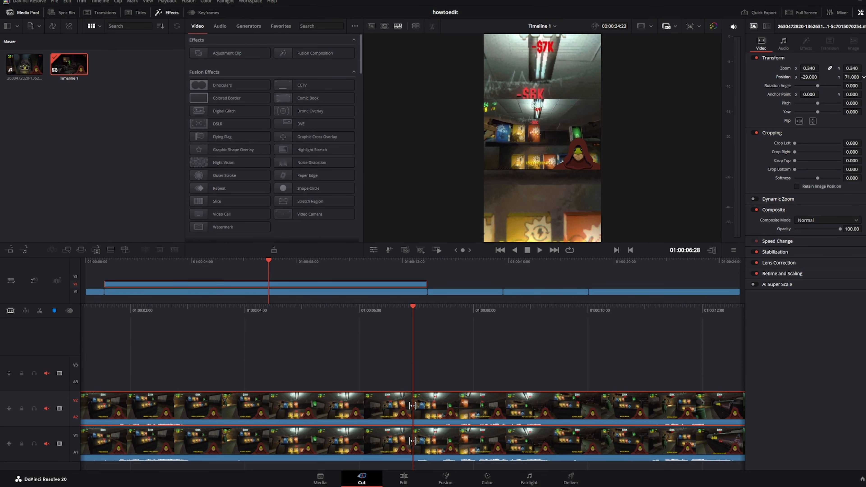
{"action": "left_click", "coordinate": [59, 409]}
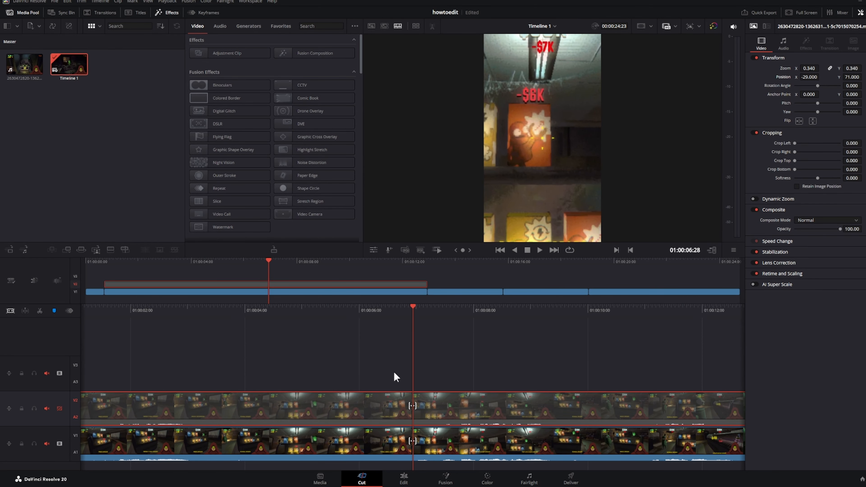
{"action": "left_click_drag", "start_coordinate": [552, 311], "coordinate": [500, 326]}
{"action": "left_click", "coordinate": [59, 409]}
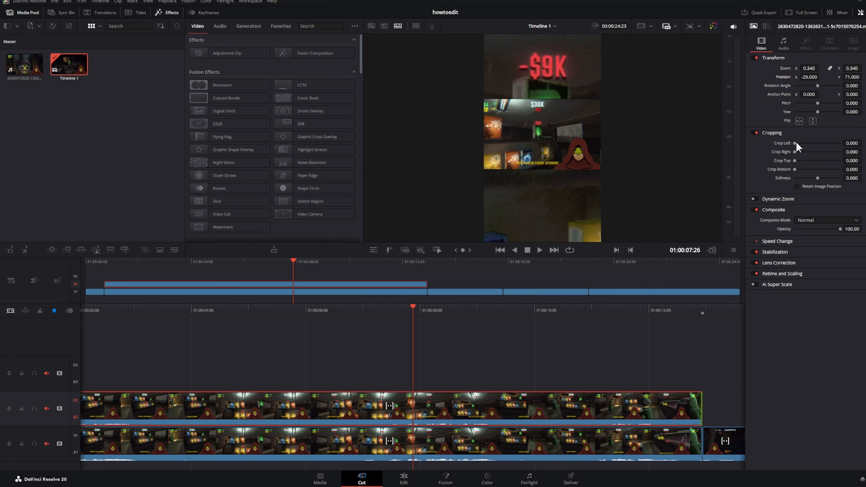
- Crop the upper clip to the avatar with left about 4586, right 260.6 and top 2022.6, and position it at X 2, Y -1285
{"action": "mouse_move", "coordinate": [794, 142]}
{"action": "left_mouse_down"}
{"action": "mouse_move", "coordinate": [827, 144]}
{"action": "mouse_move", "coordinate": [818, 161]}
{"action": "mouse_move", "coordinate": [797, 151]}
{"action": "left_mouse_up"}
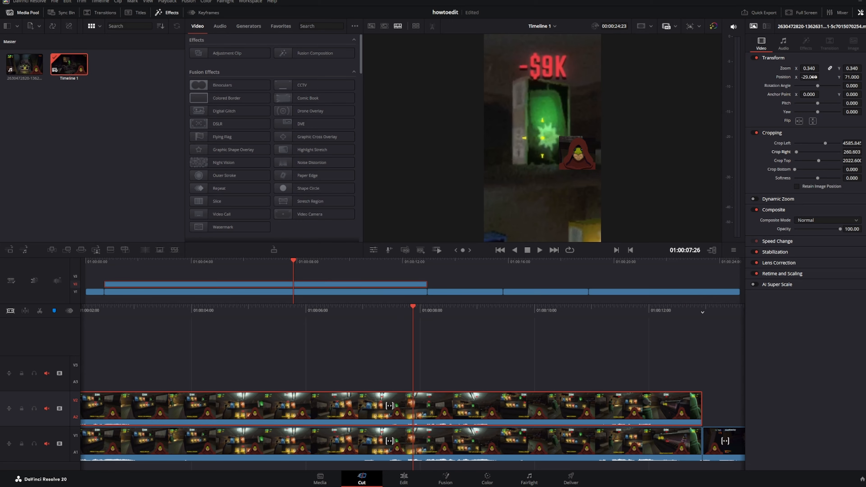
{"action": "left_click_drag", "start_coordinate": [850, 77], "coordinate": [819, 76]}
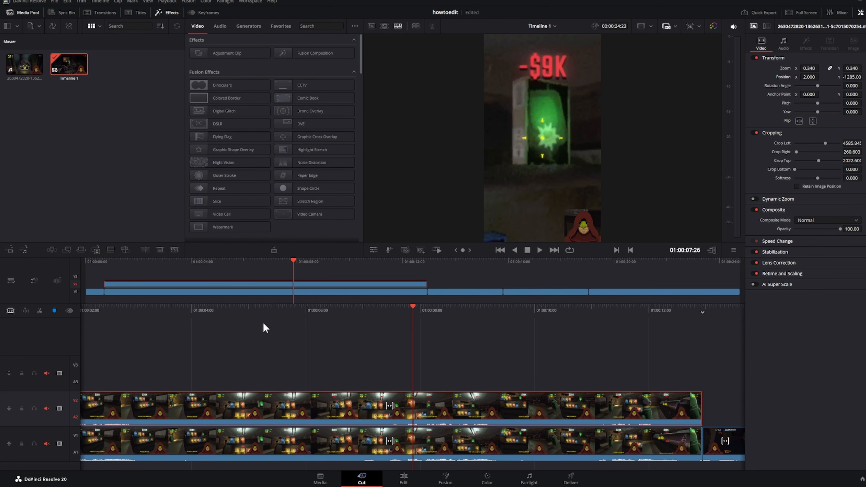
{"action": "left_click_drag", "start_coordinate": [265, 328], "coordinate": [484, 308]}
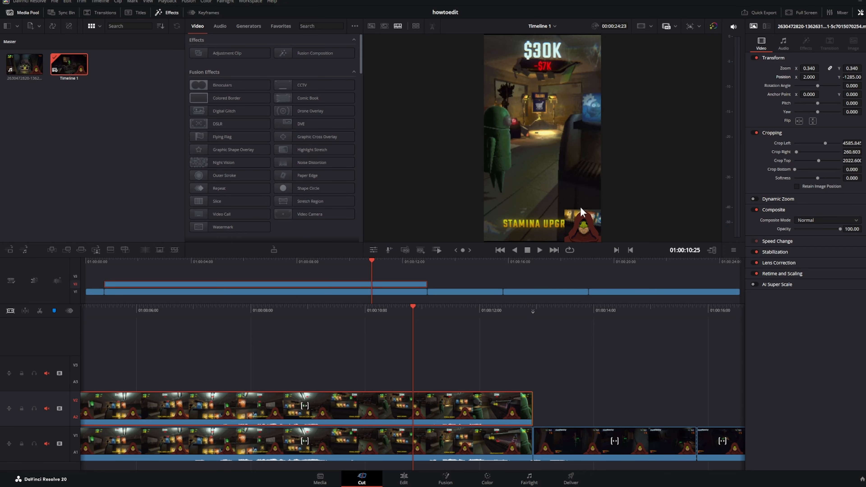
- Enlarge the avatar clip to zoom 0.73, crop left about 2137 and right 0, and position it at X -439, Y -540
{"action": "left_click_drag", "start_coordinate": [806, 77], "coordinate": [736, 77]}
{"action": "left_click_drag", "start_coordinate": [852, 77], "coordinate": [861, 77]}
{"action": "left_click_drag", "start_coordinate": [825, 143], "coordinate": [718, 143]}
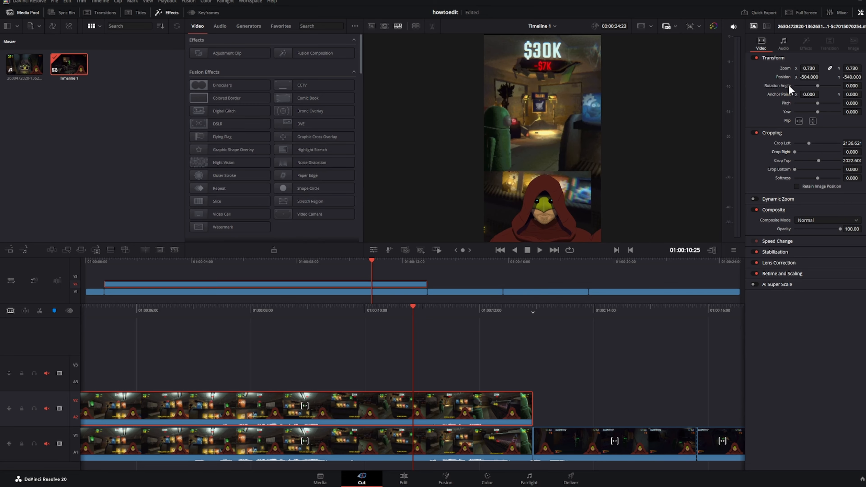
{"action": "left_click_drag", "start_coordinate": [807, 77], "coordinate": [828, 76]}
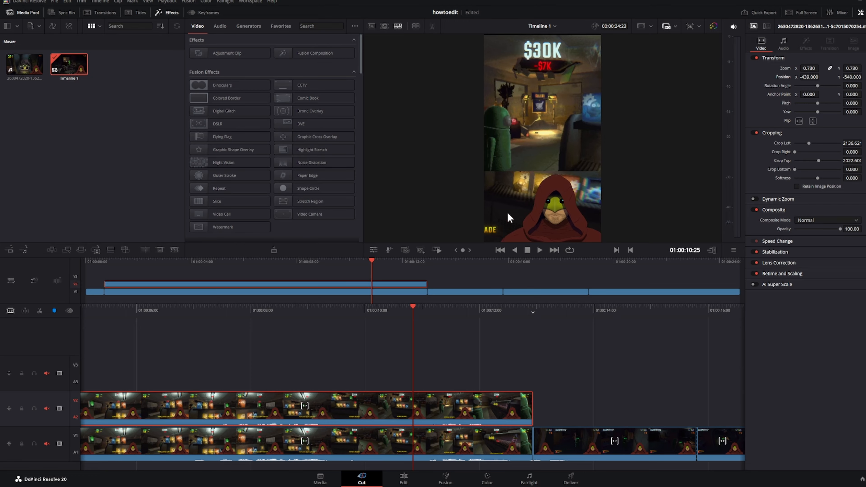
- Try reframing the lower gameplay clip with a zoom of 0.72, a Y position of 717 and a horizontal shift
{"action": "left_click", "coordinate": [432, 440]}
{"action": "left_click_drag", "start_coordinate": [821, 68], "coordinate": [811, 67]}
{"action": "left_click_drag", "start_coordinate": [851, 77], "coordinate": [865, 77]}
{"action": "mouse_move", "coordinate": [808, 77]}
{"action": "left_mouse_down"}
{"action": "mouse_move", "coordinate": [849, 76]}
{"action": "mouse_move", "coordinate": [821, 76]}
{"action": "left_mouse_up"}
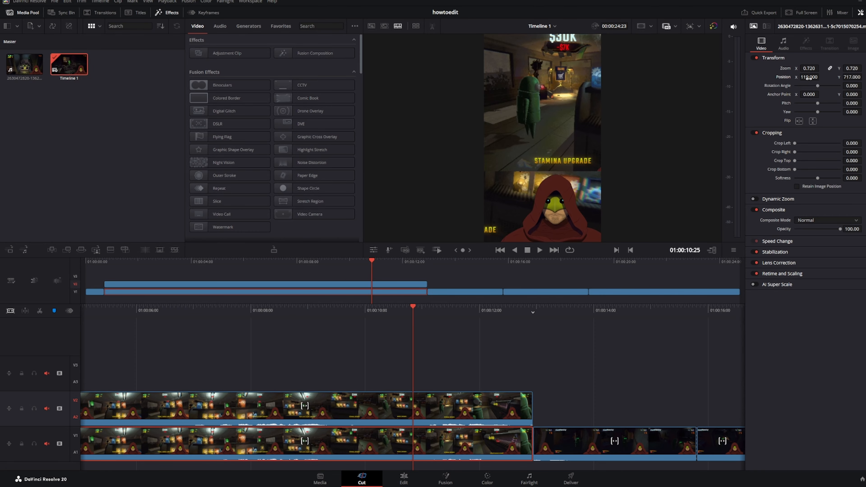
- Scrub through the vertical timeline from the start to review the stacked gameplay and avatar layout
{"action": "left_click_drag", "start_coordinate": [680, 307], "coordinate": [865, 307]}
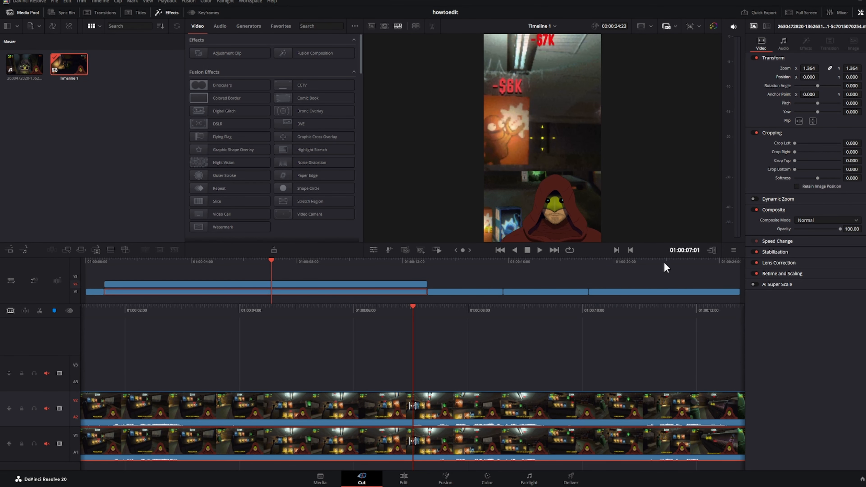
{"action": "left_click_drag", "start_coordinate": [665, 264], "coordinate": [73, 270]}
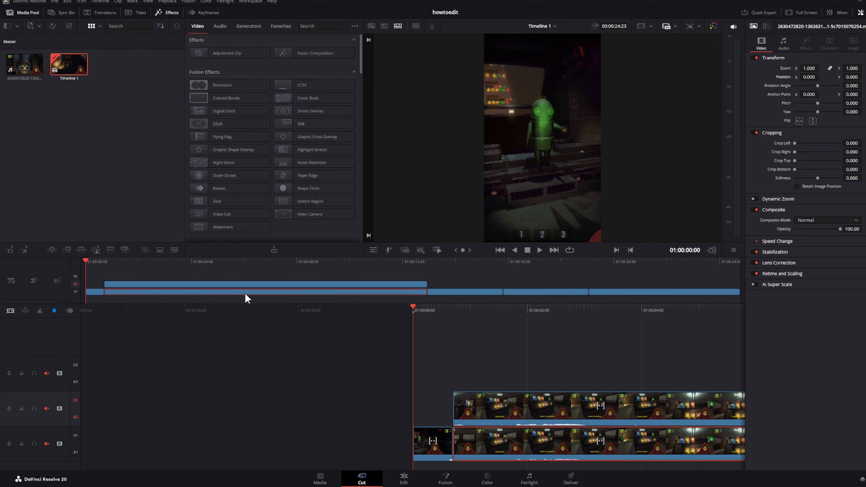
{"action": "left_click_drag", "start_coordinate": [613, 313], "coordinate": [362, 305]}
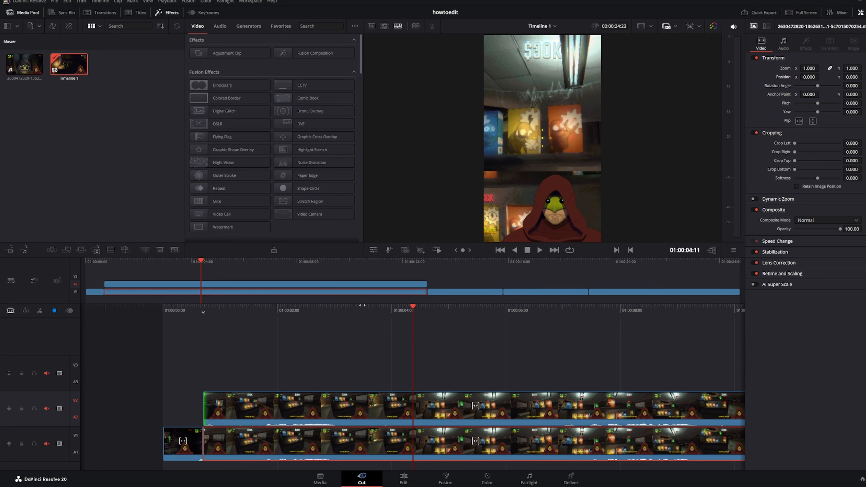
{"action": "left_click_drag", "start_coordinate": [362, 305], "coordinate": [393, 305]}
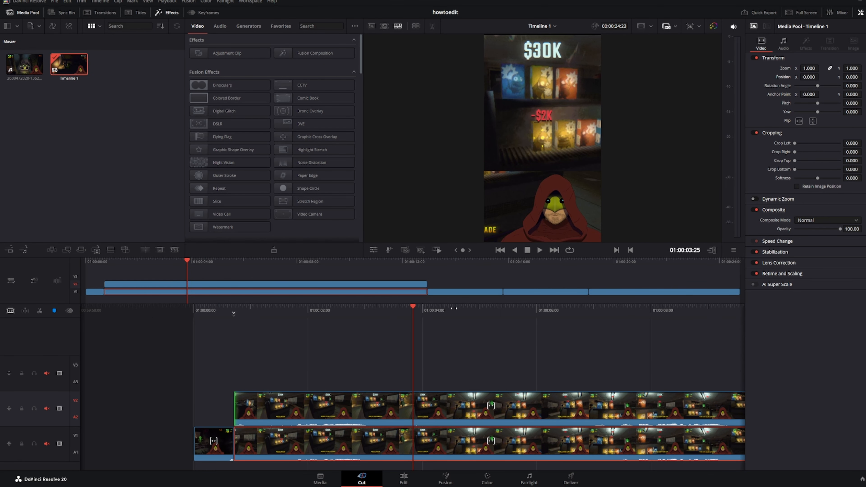
- Switch to the Deliver page and add the vertical video to the render queue as Timeline 1, in MP4 format with H.264
{"action": "left_click", "coordinate": [579, 481]}
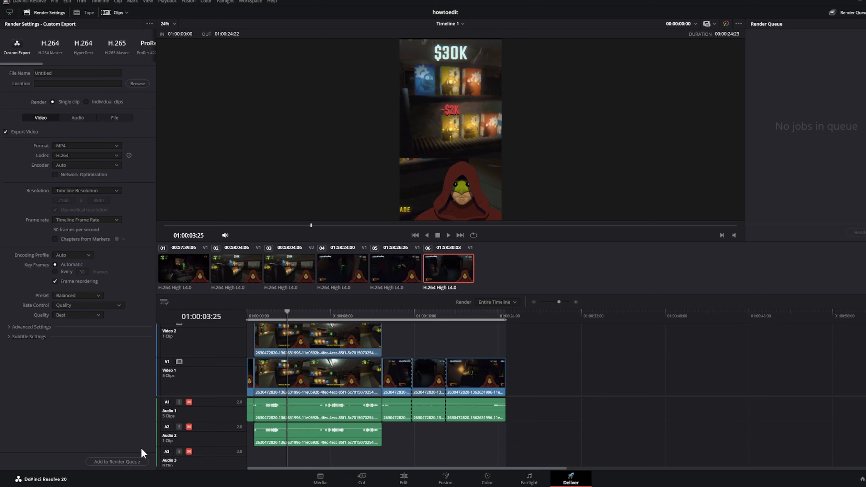
{"action": "left_click", "coordinate": [116, 461]}
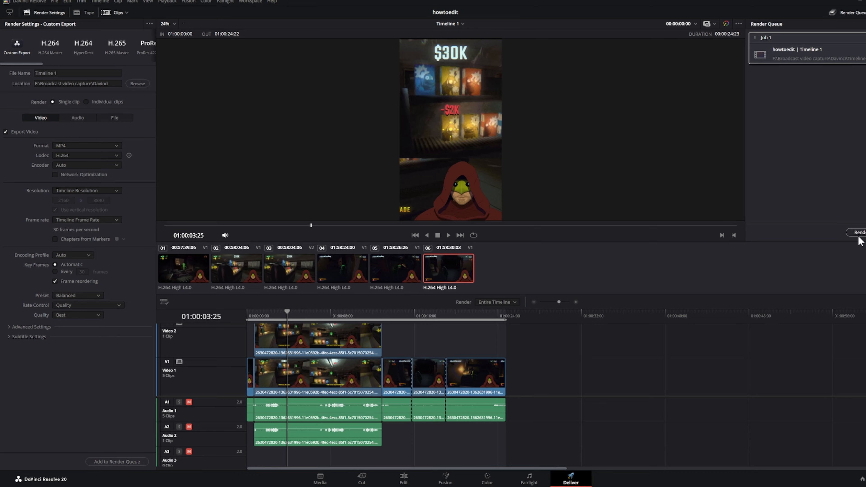